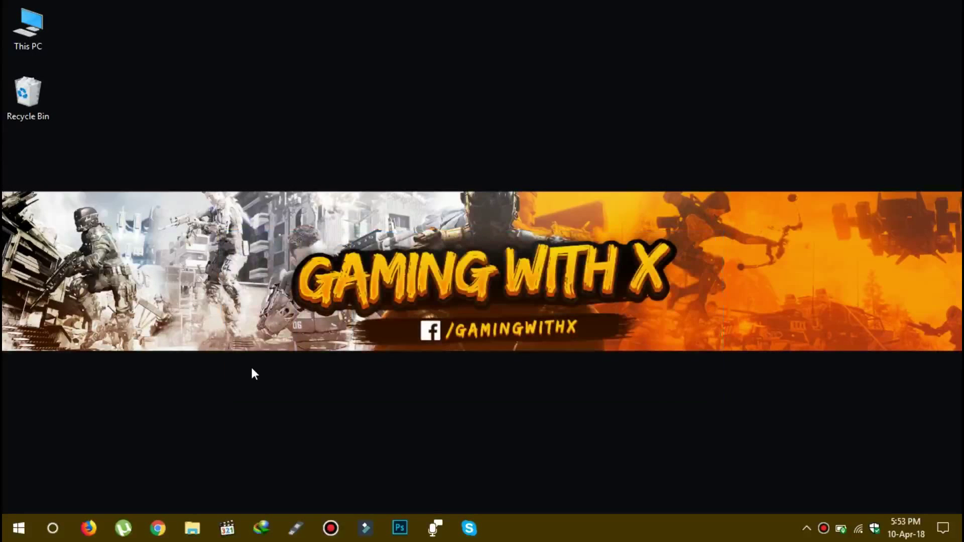
Empty the Recycle Bin, permanently deleting its two items, then deselect the desktop icons.
right_click(27, 93)
click(57, 123)
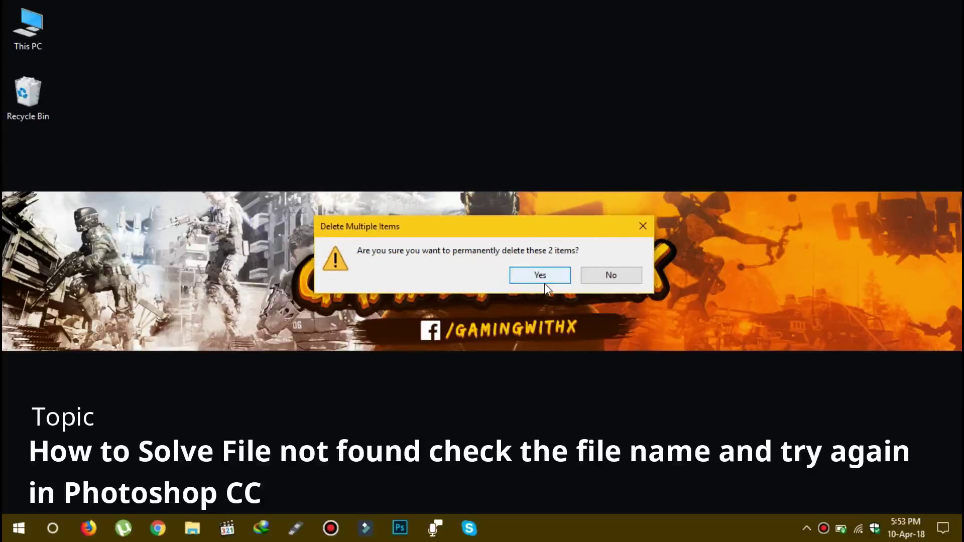
click(560, 275)
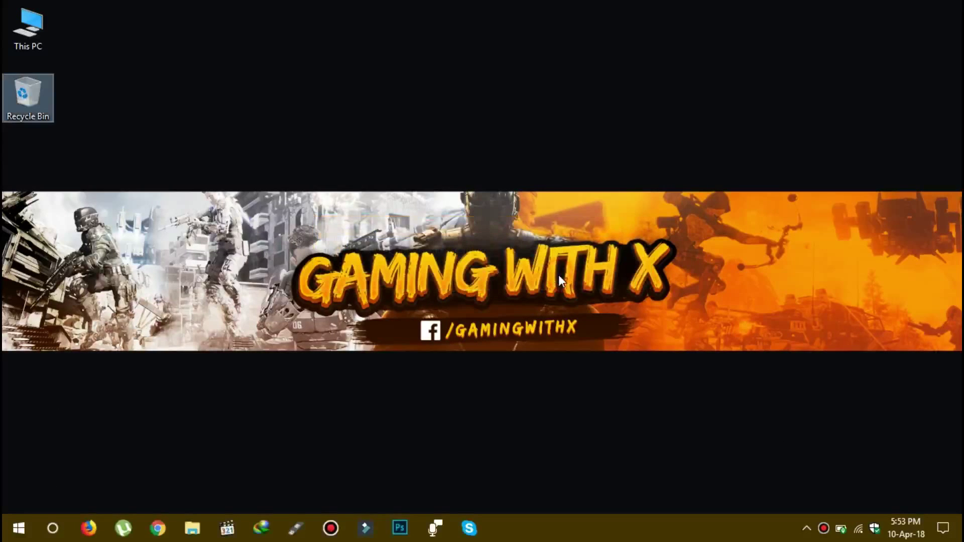
drag(714, 219, 268, 358)
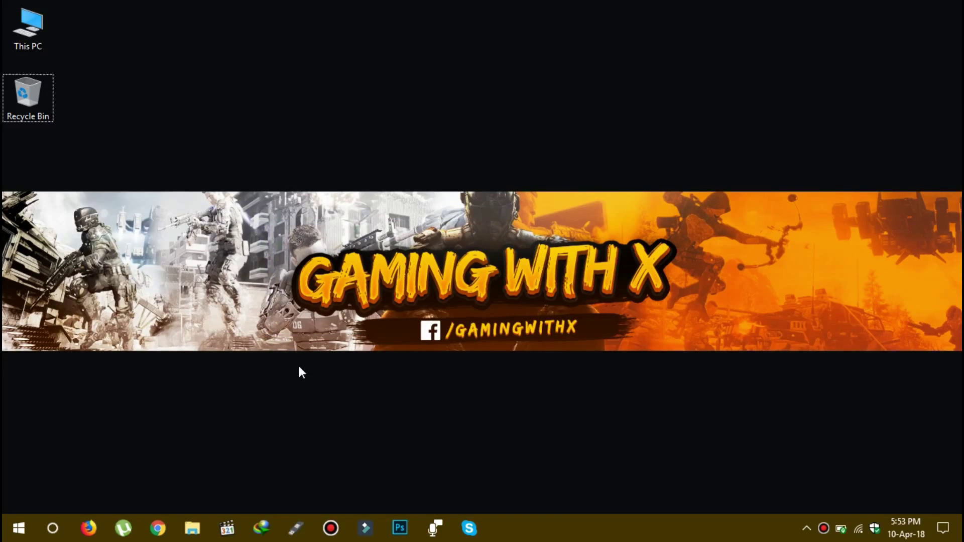
Launch Photoshop CC from the taskbar and refresh the desktop while it loads.
click(397, 531)
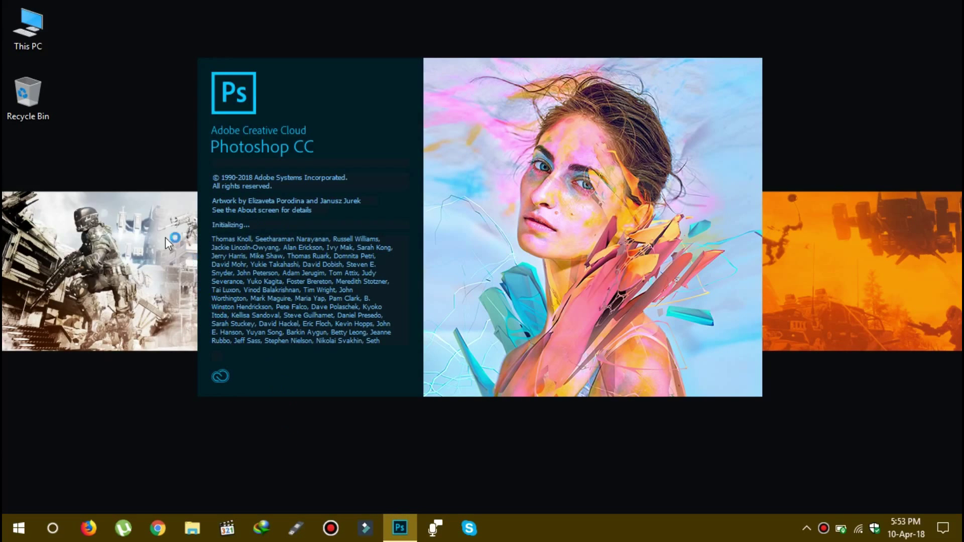
right_click(164, 237)
click(104, 257)
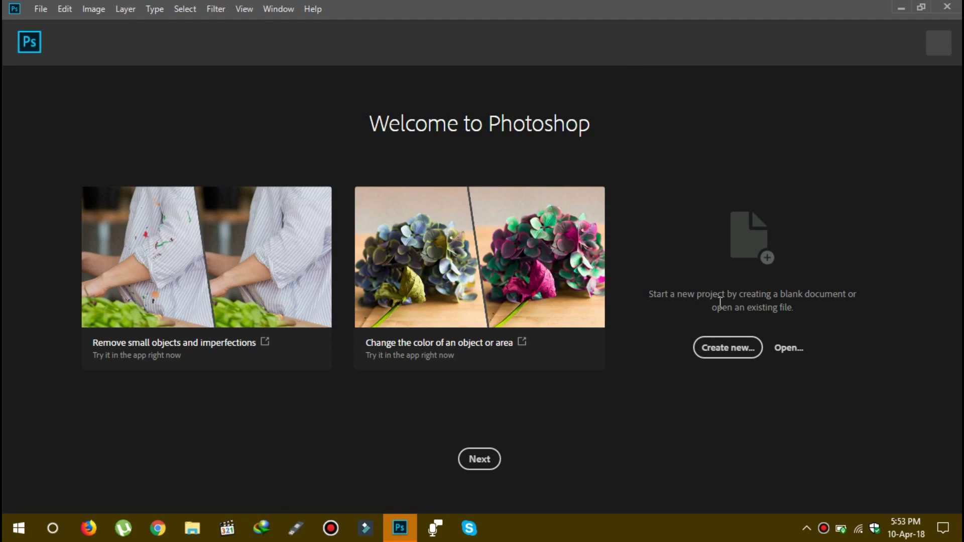
Open Movie Zone.psd from drive D, choosing Don't Resolve for the missing fonts.
click(791, 350)
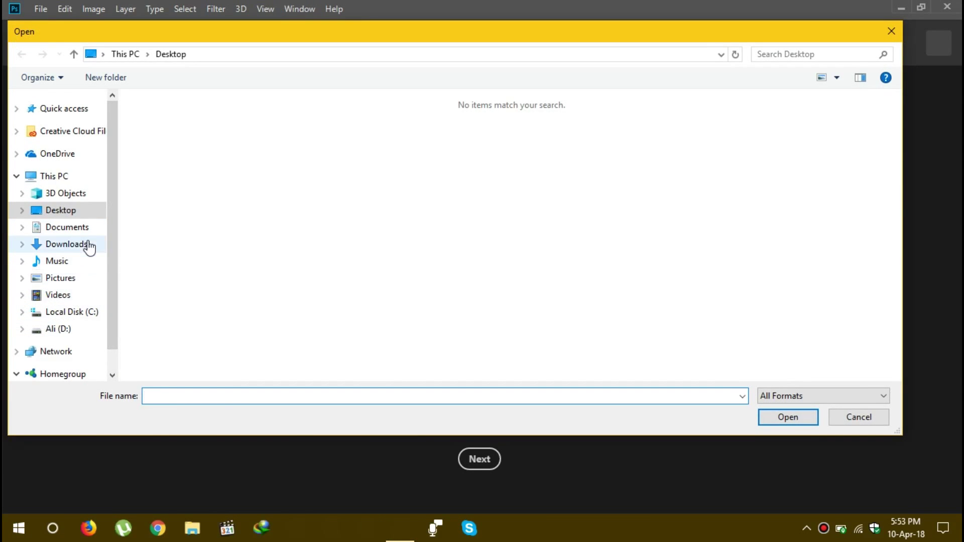
click(63, 329)
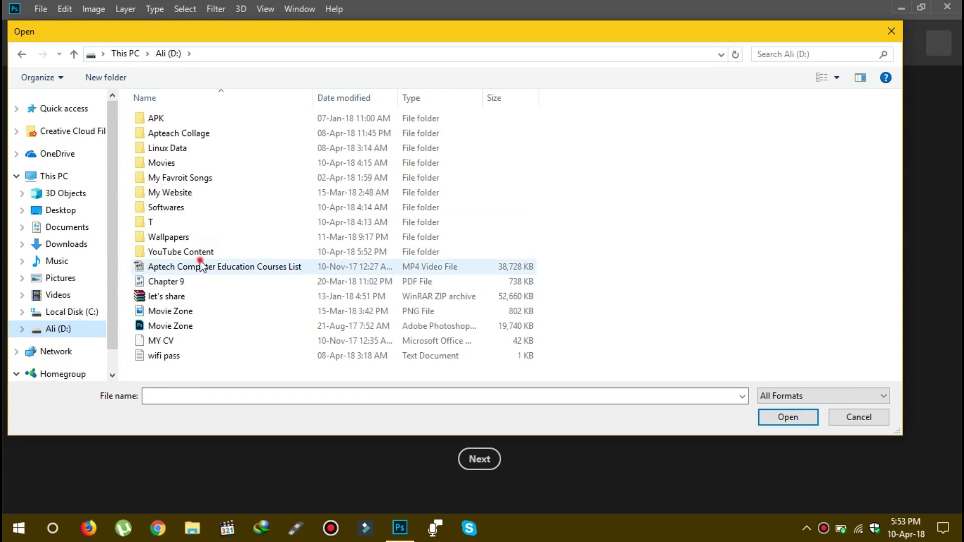
click(201, 265)
double_click(201, 252)
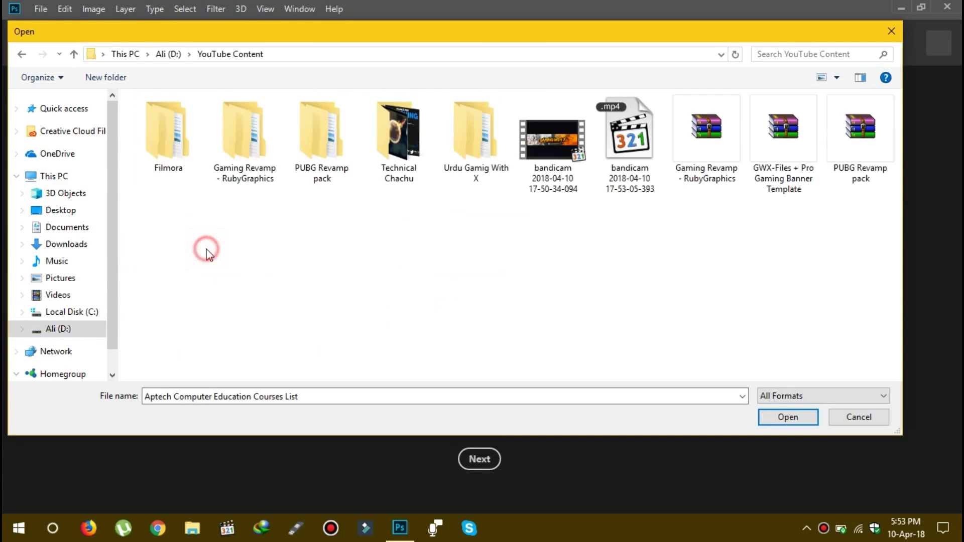
click(21, 53)
click(174, 312)
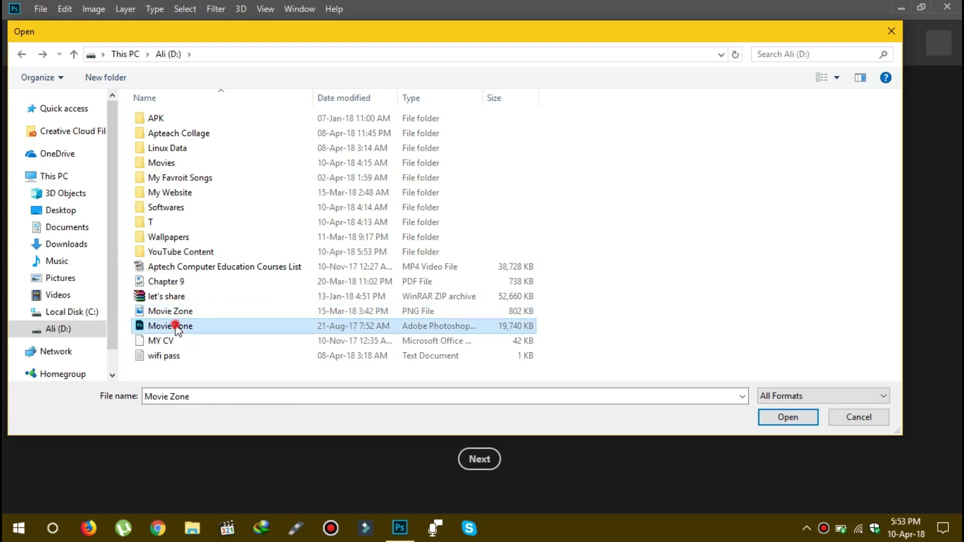
double_click(175, 326)
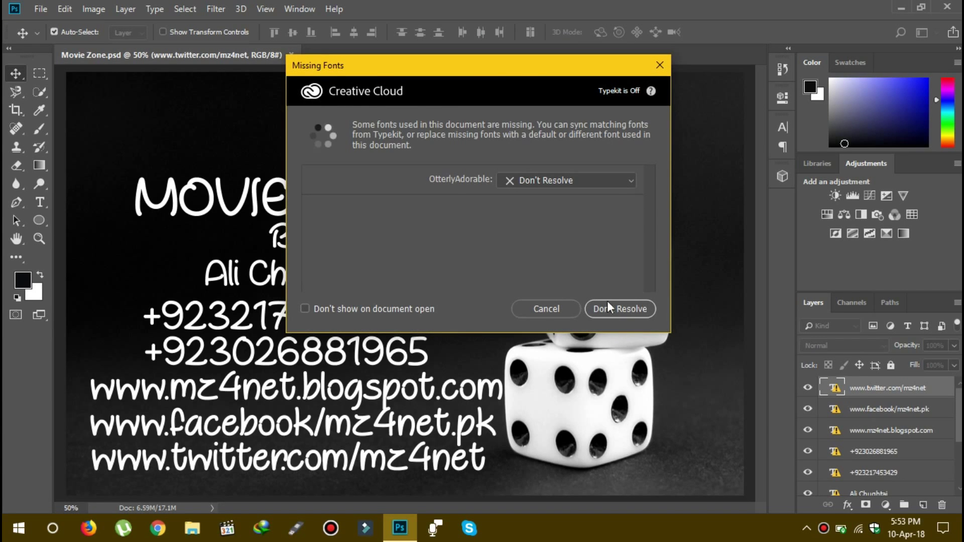
click(530, 303)
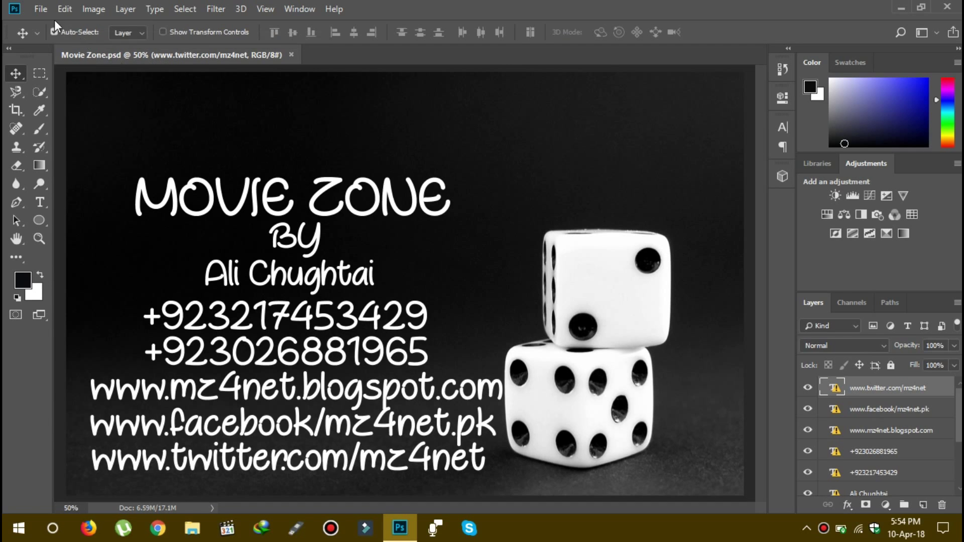
Try saving Movie Zone as a JPEG on drive D, then dismiss the File not found error.
click(41, 9)
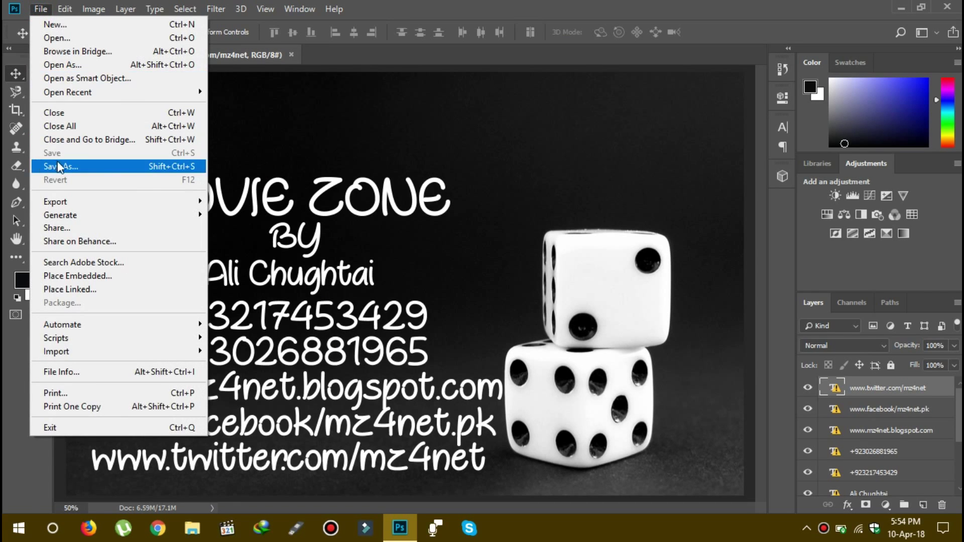
click(62, 166)
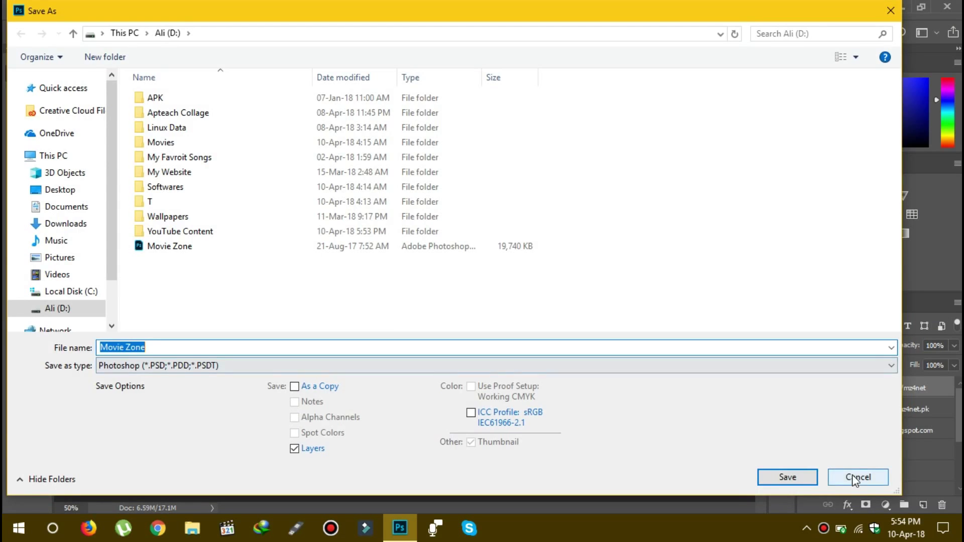
click(854, 475)
click(41, 9)
mouse_move(55, 202)
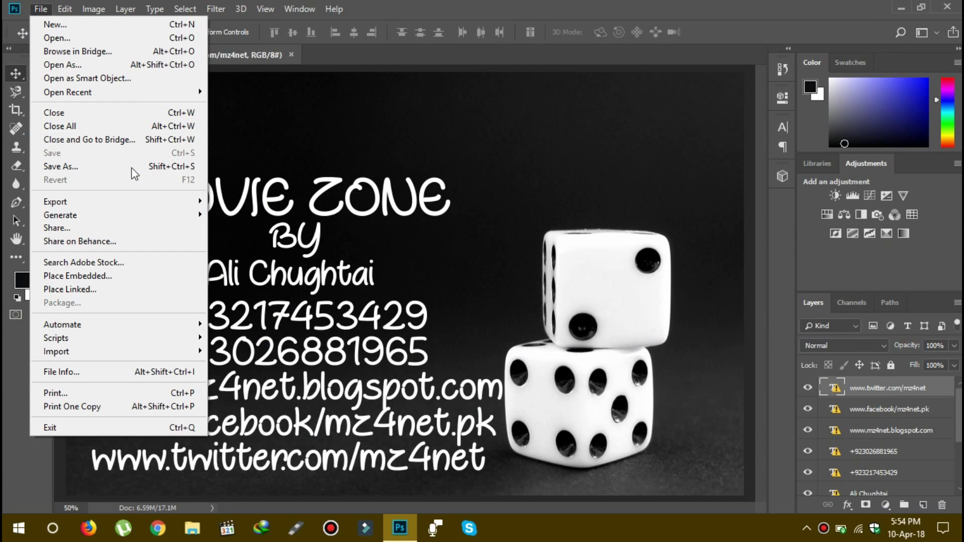
click(132, 168)
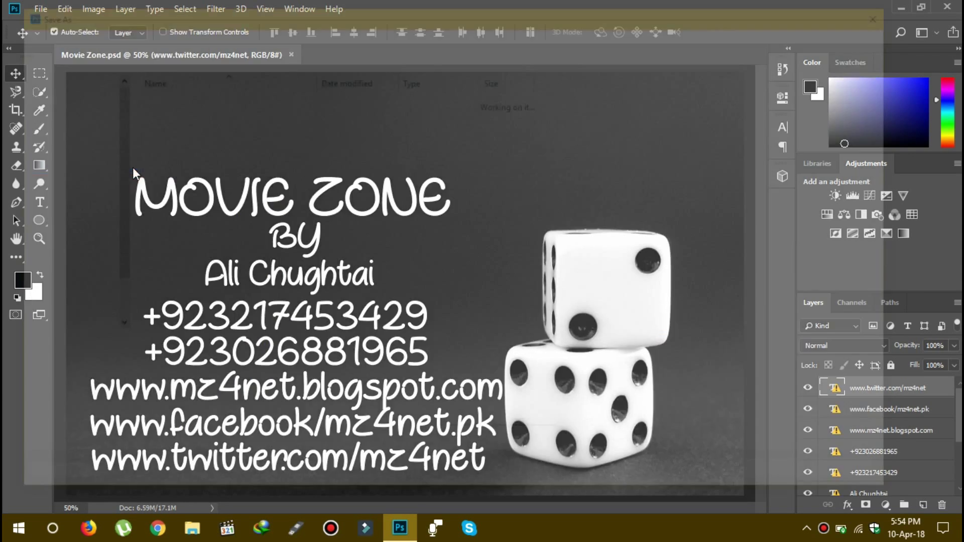
click(195, 366)
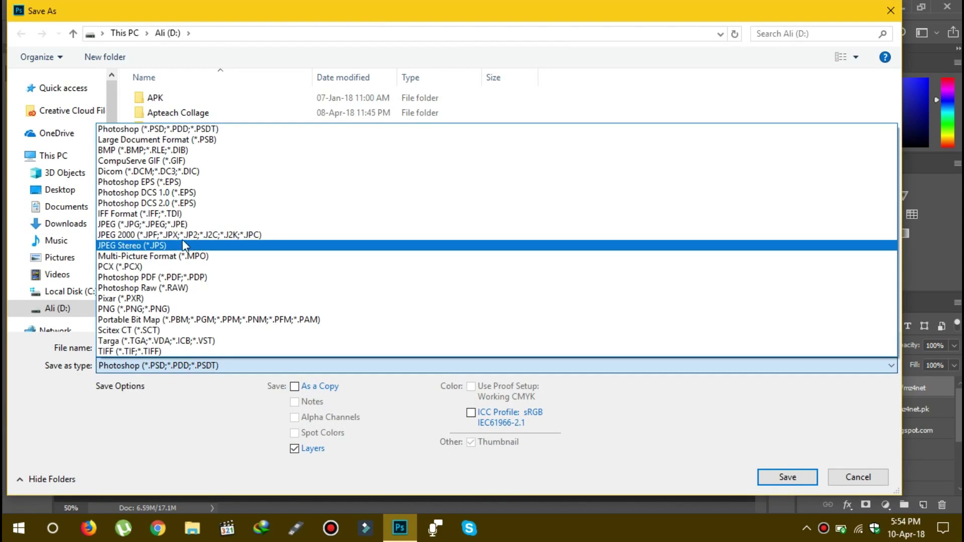
click(169, 223)
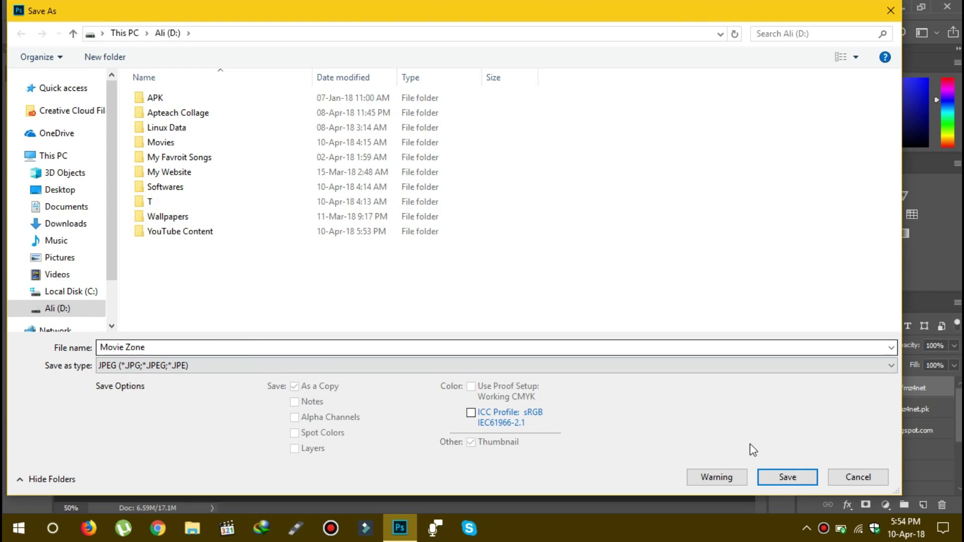
click(786, 477)
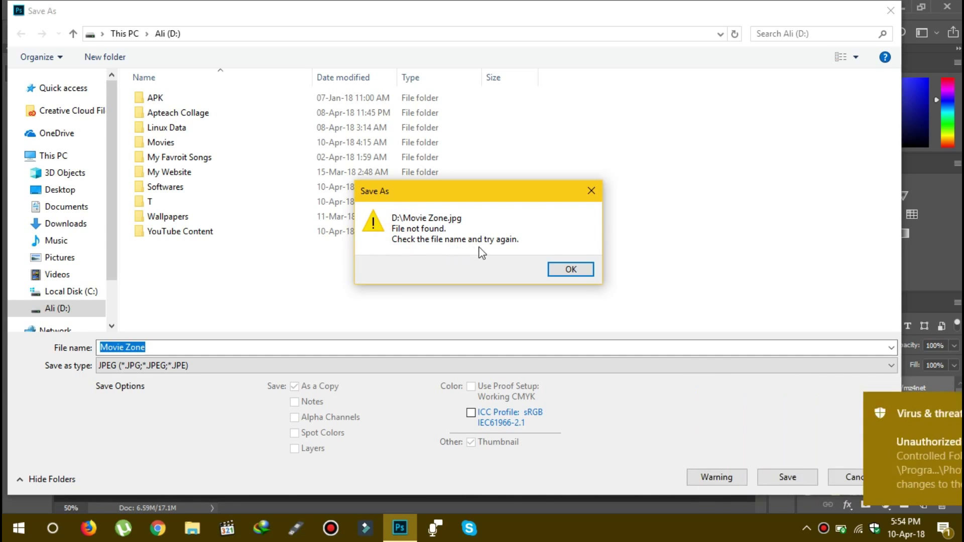
click(577, 271)
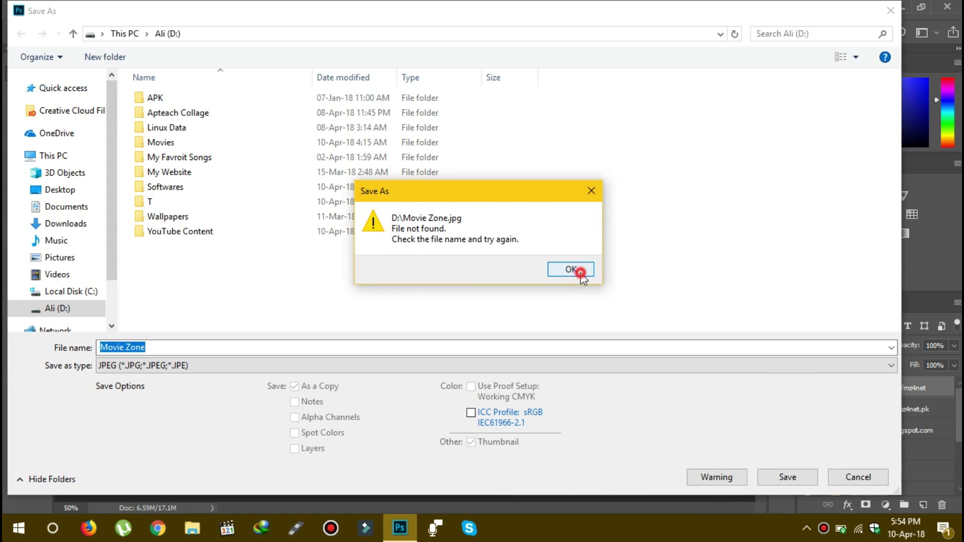
click(848, 474)
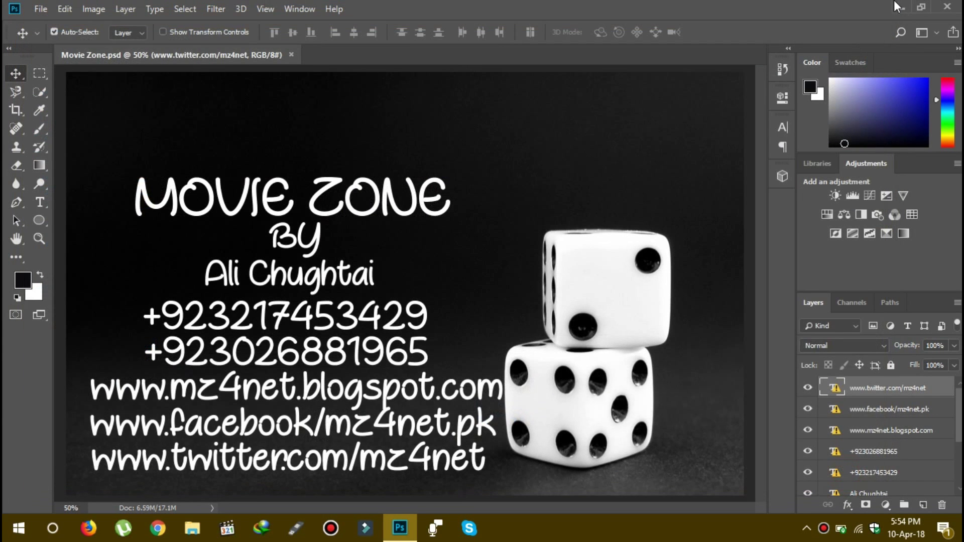
Quit Photoshop and refresh the desktop.
click(941, 7)
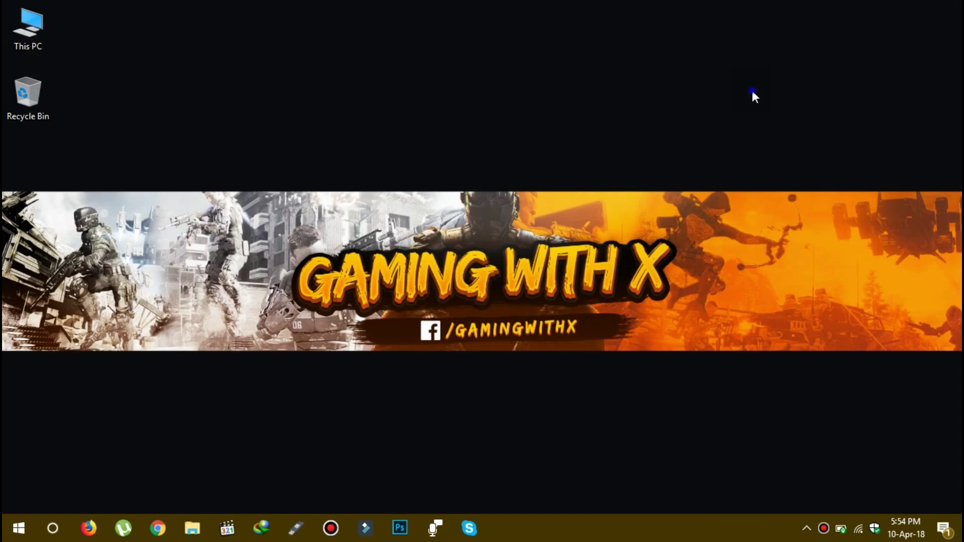
right_click(752, 91)
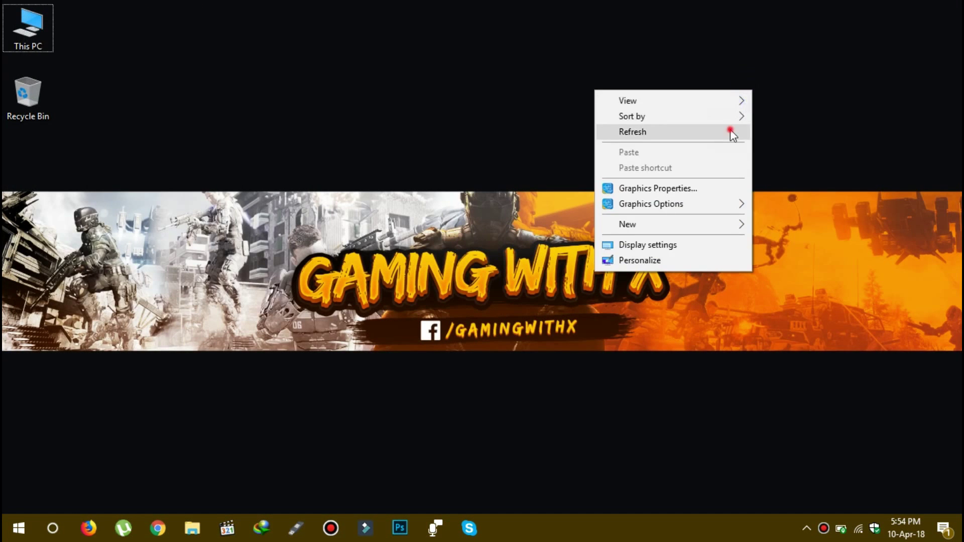
click(730, 132)
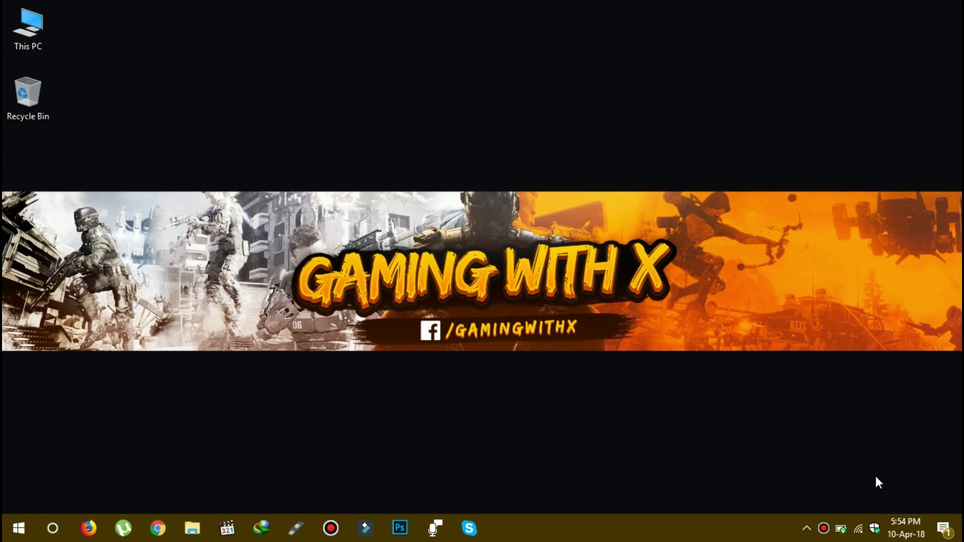
In Windows Defender's virus & threat protection settings, open the Controlled folder access allowed-apps page.
click(877, 531)
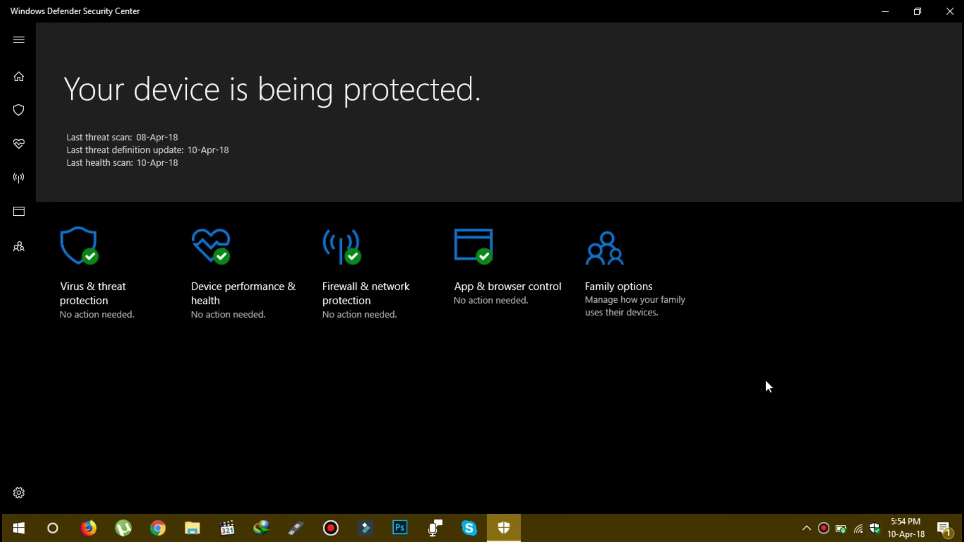
click(18, 493)
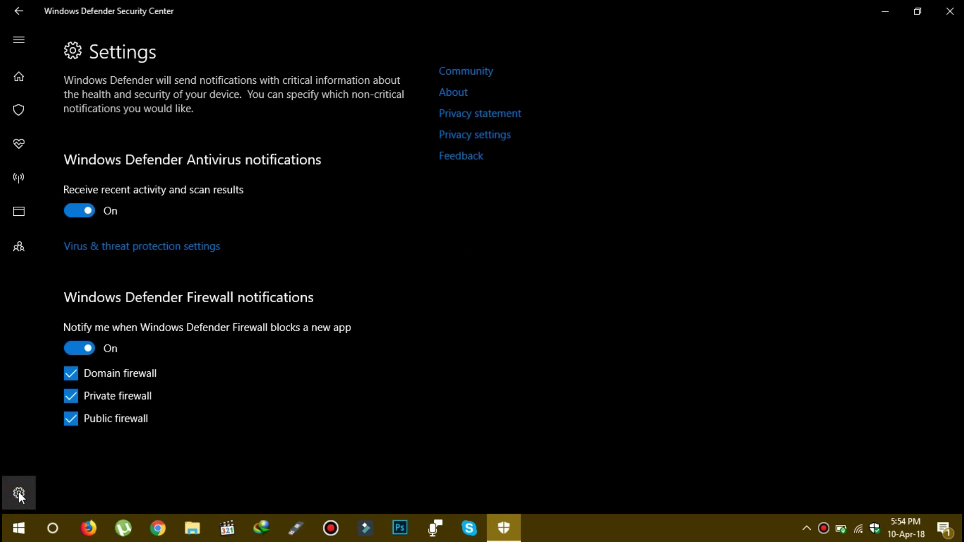
click(132, 247)
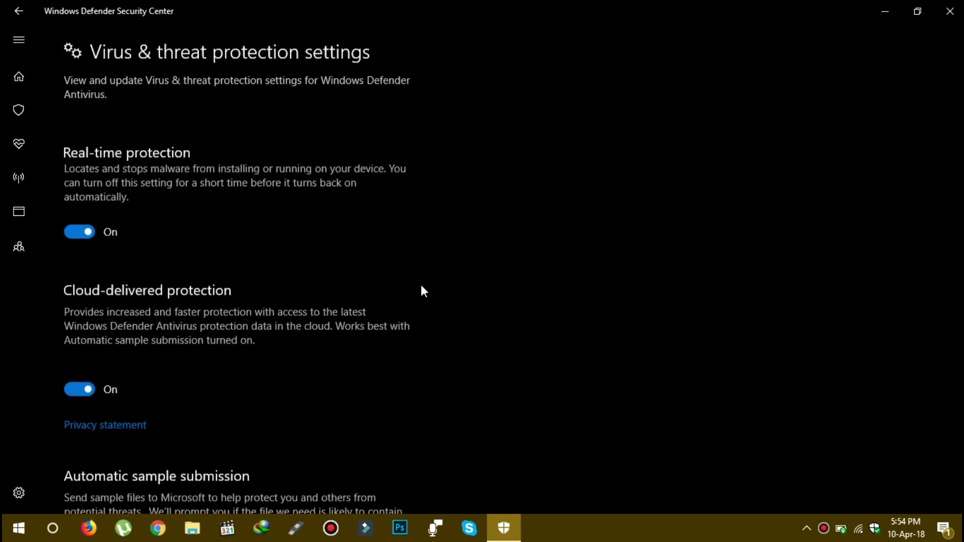
scroll(436, 289, down, 2)
scroll(437, 292, down, 5)
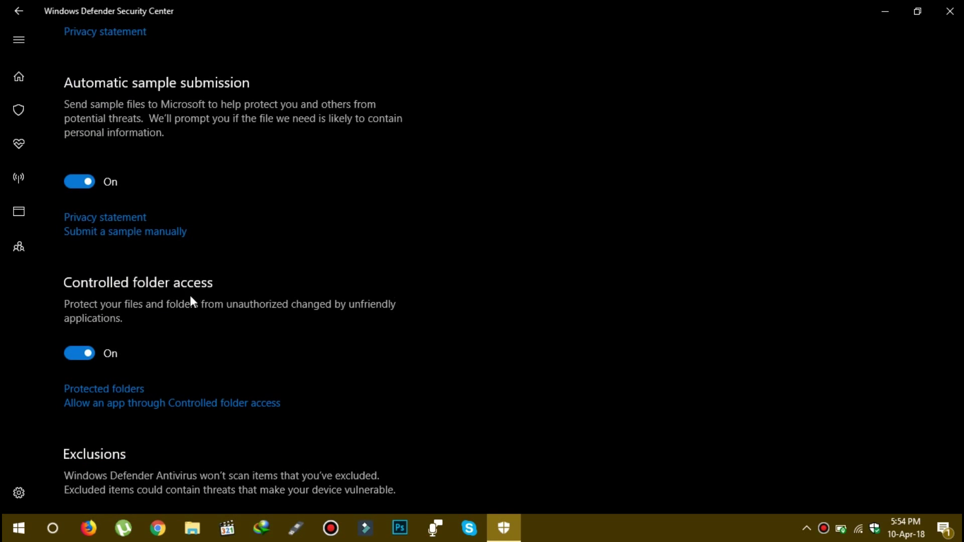
click(167, 404)
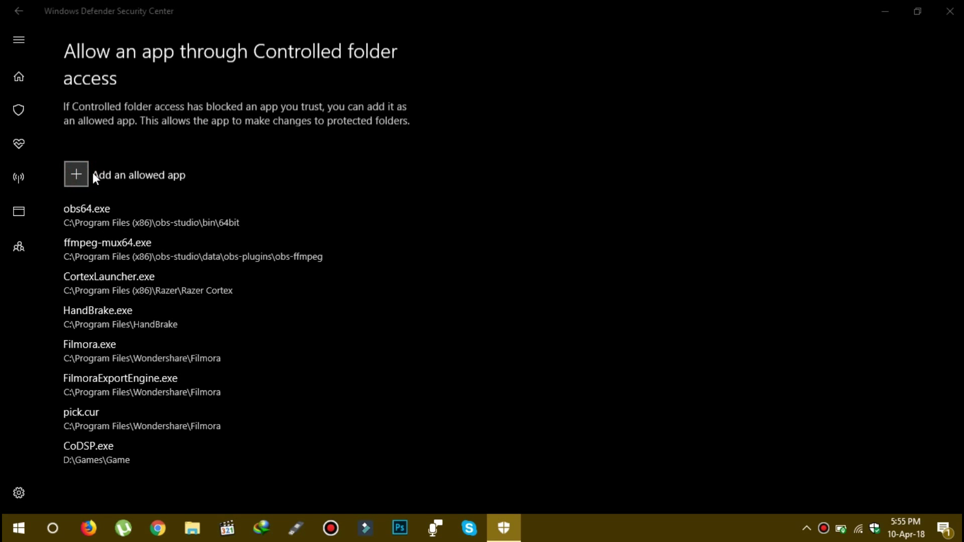
Add Photoshop.exe from C:\Program Files\Adobe\Adobe Photoshop CC 2018 as an allowed app.
scroll(281, 323, down, 8)
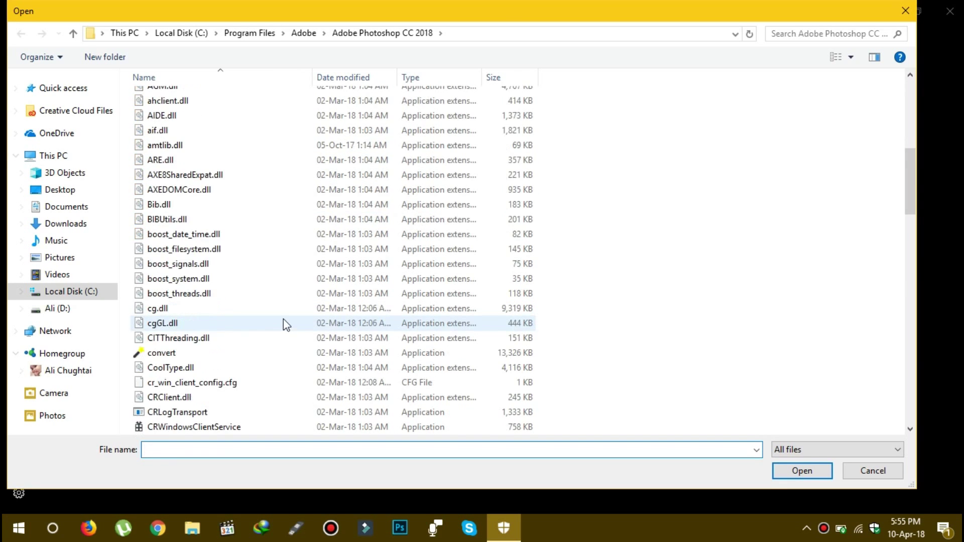
scroll(282, 320, down, 7)
scroll(282, 319, up, 7)
click(64, 291)
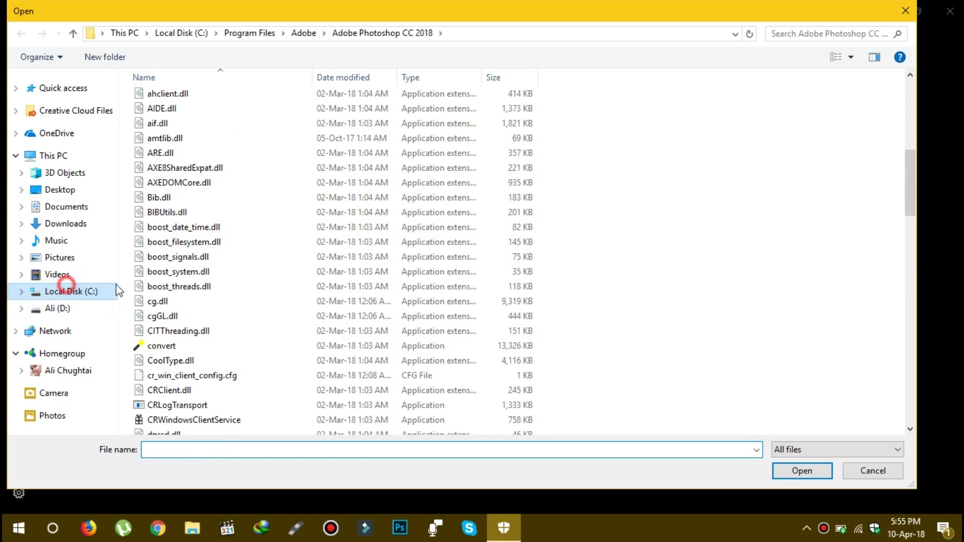
click(200, 172)
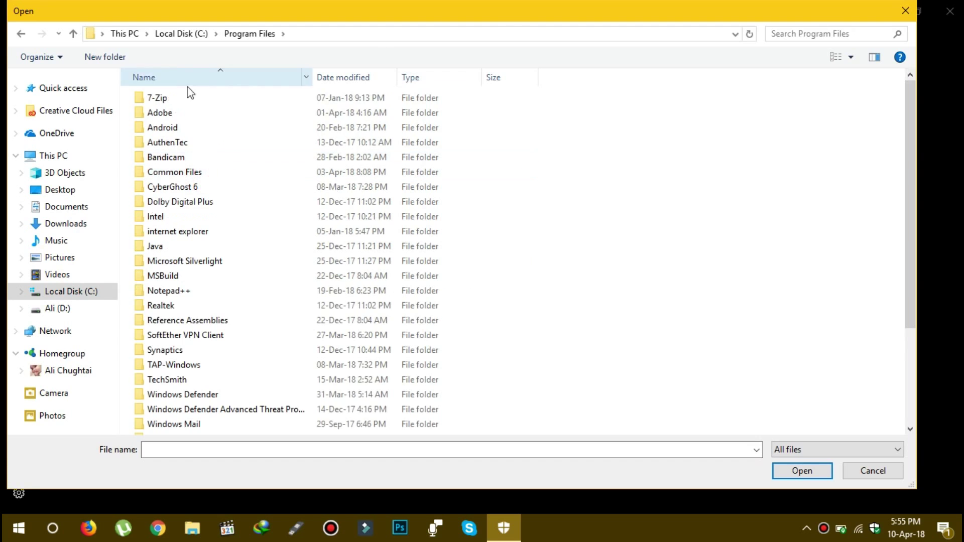
double_click(173, 112)
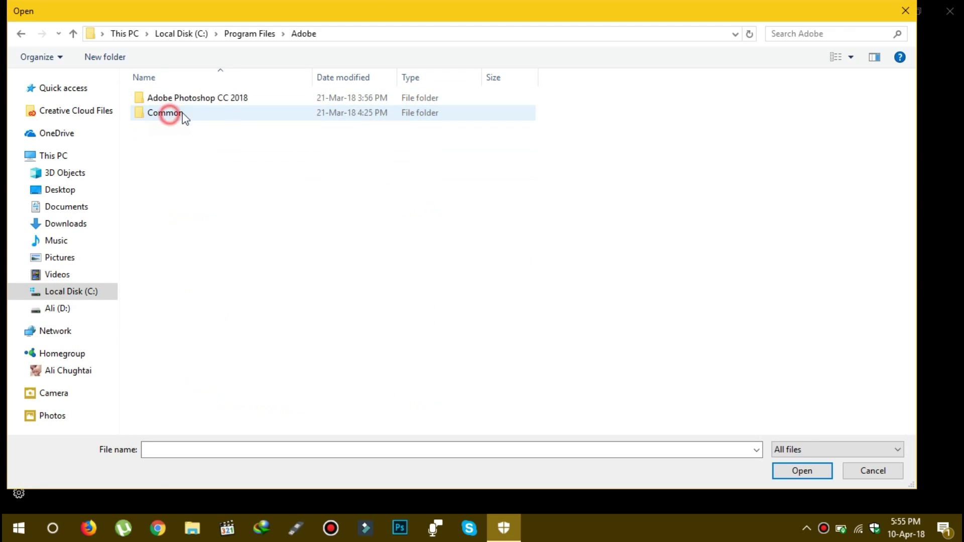
double_click(229, 99)
scroll(219, 286, down, 15)
scroll(219, 282, down, 5)
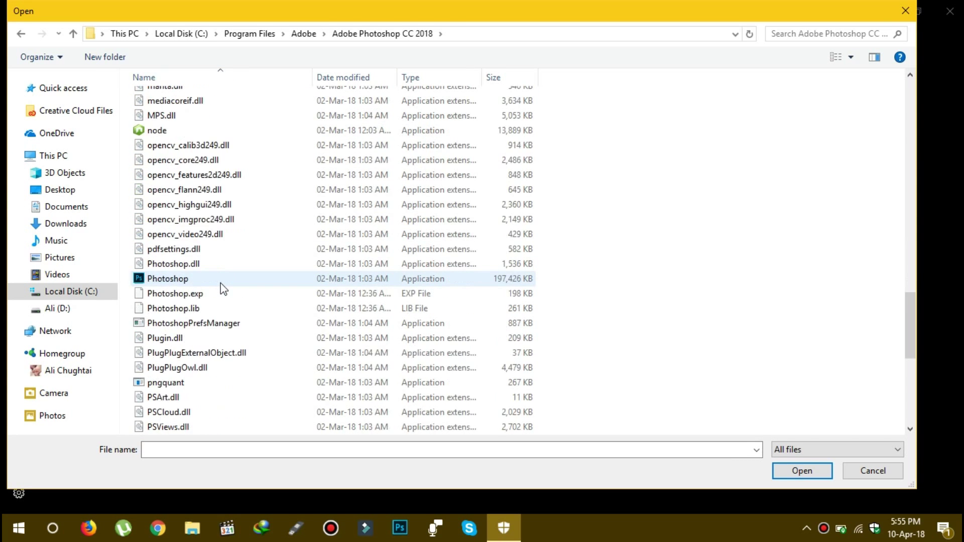
scroll(219, 285, down, 1)
click(183, 219)
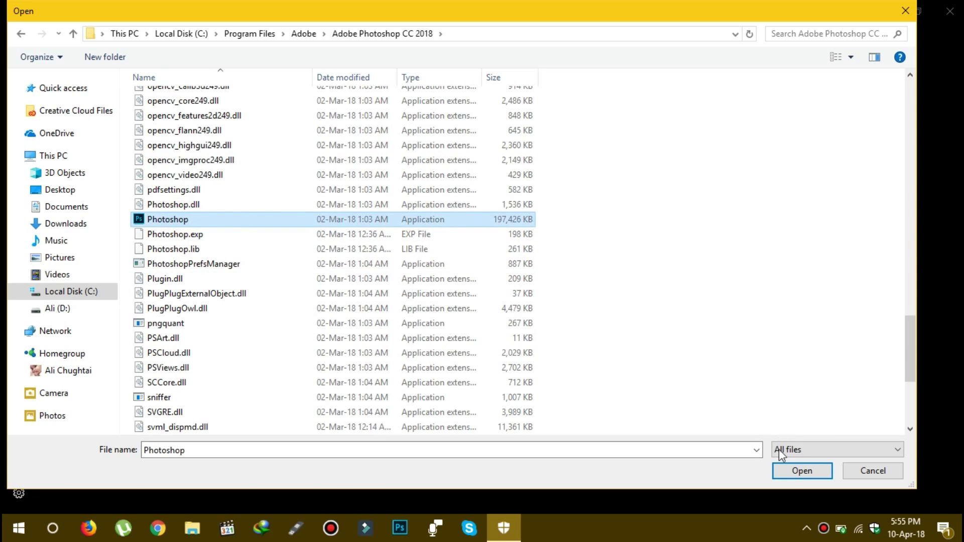
click(786, 471)
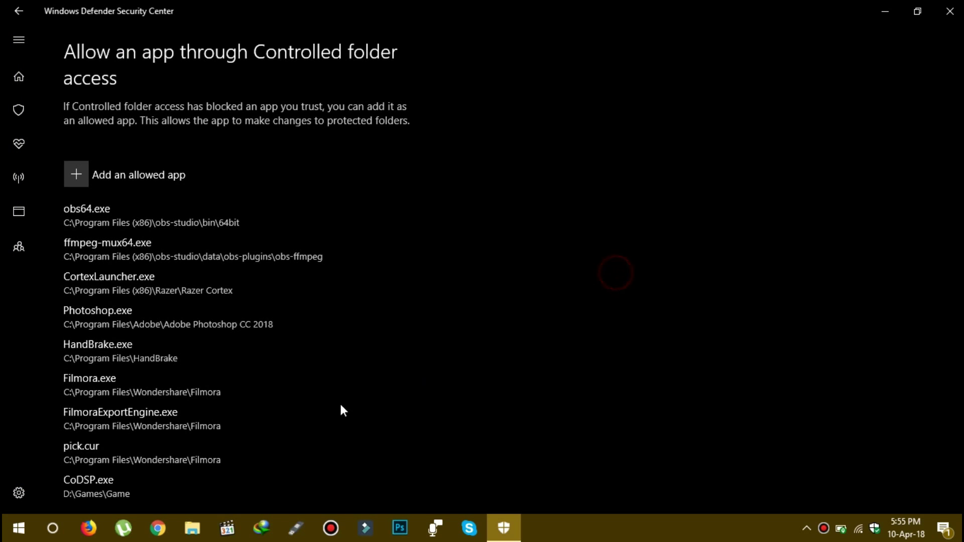
Relaunch Photoshop, reopen Movie Zone.psd from Recent, and cancel the Missing Fonts notice.
click(217, 325)
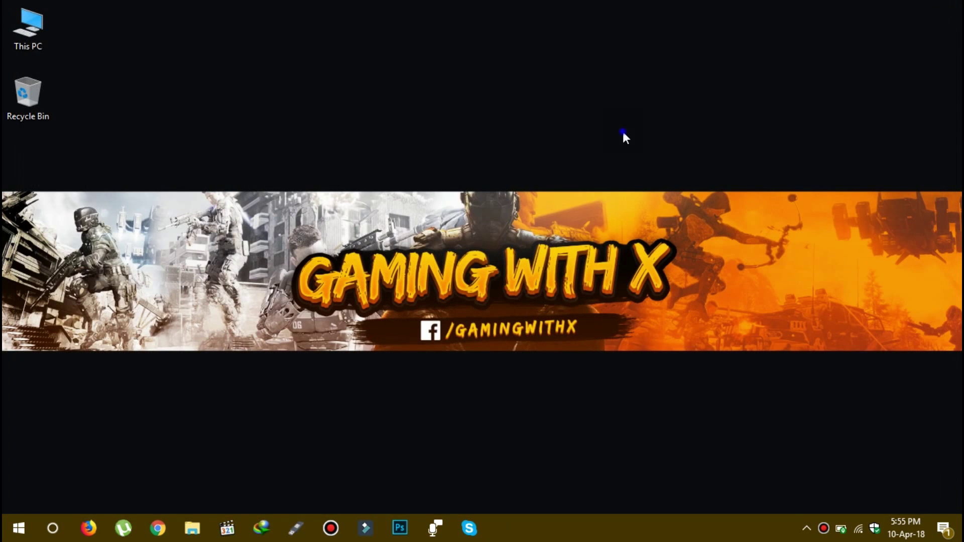
right_click(623, 131)
click(590, 176)
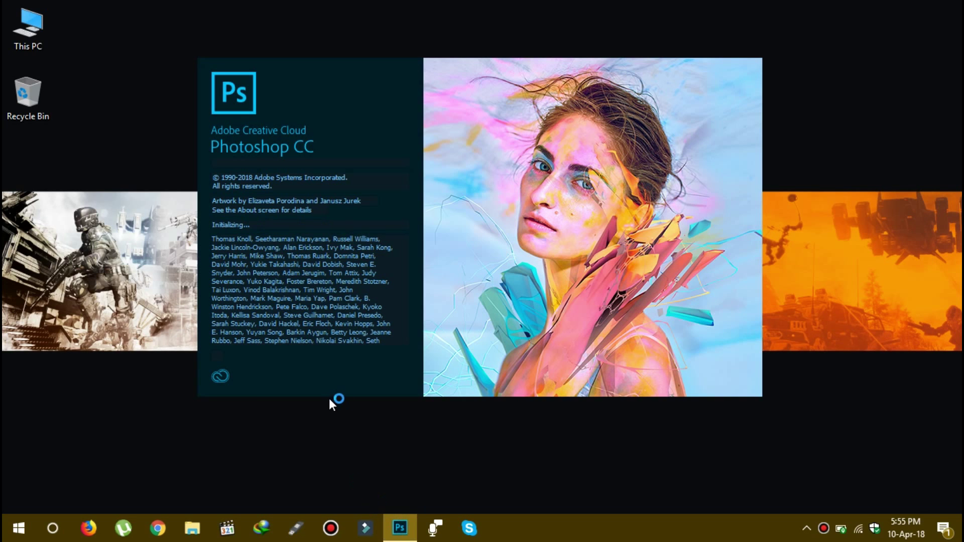
right_click(124, 401)
click(75, 263)
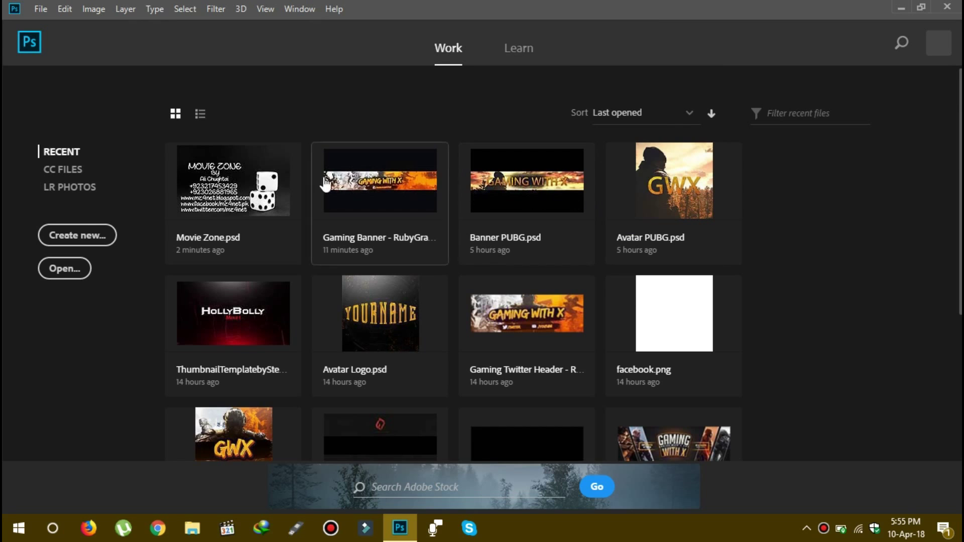
click(240, 195)
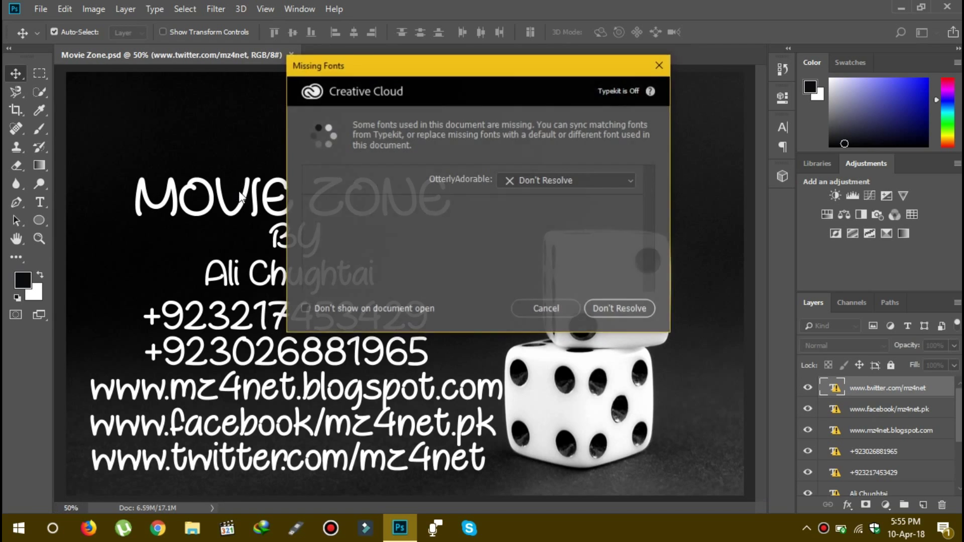
click(548, 311)
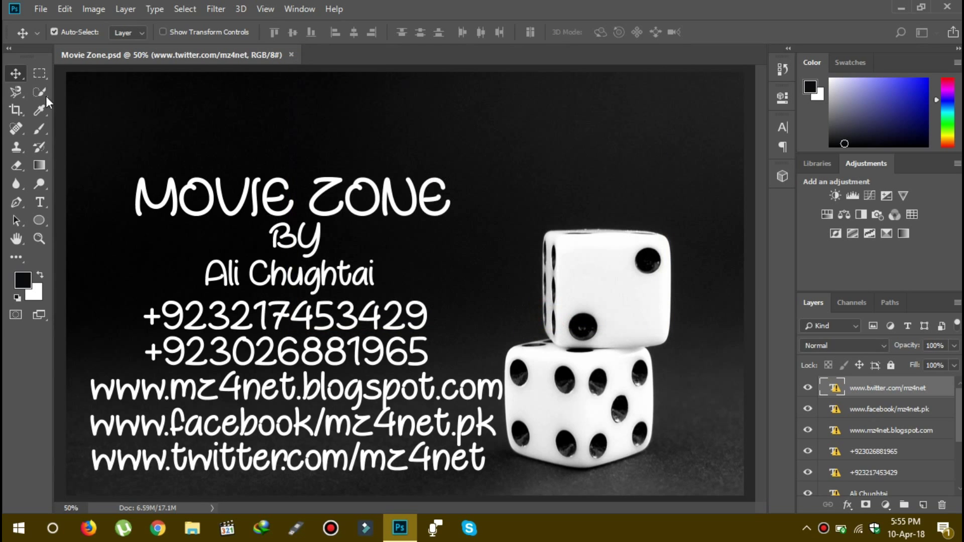
Save Movie Zone as a JPEG on drive D at Quality 12 (Maximum).
click(42, 10)
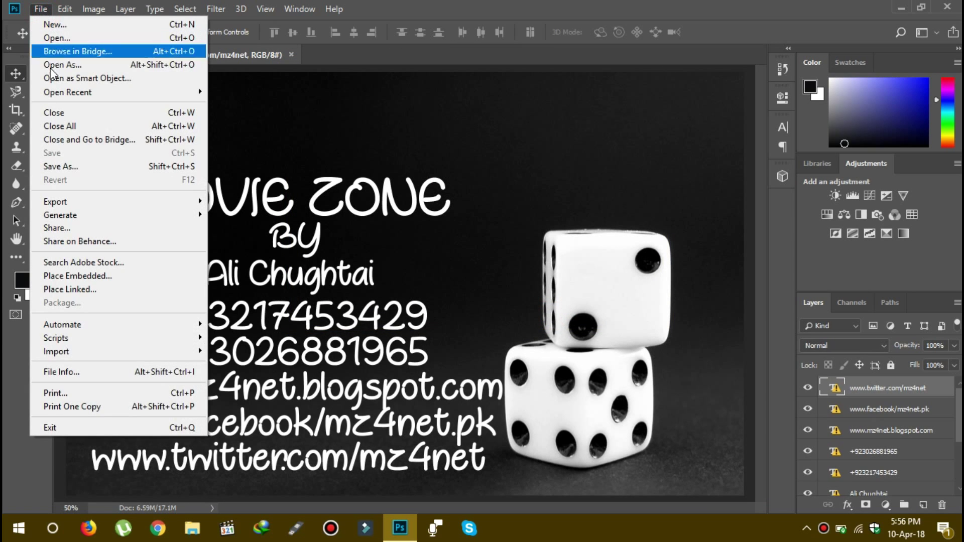
click(70, 169)
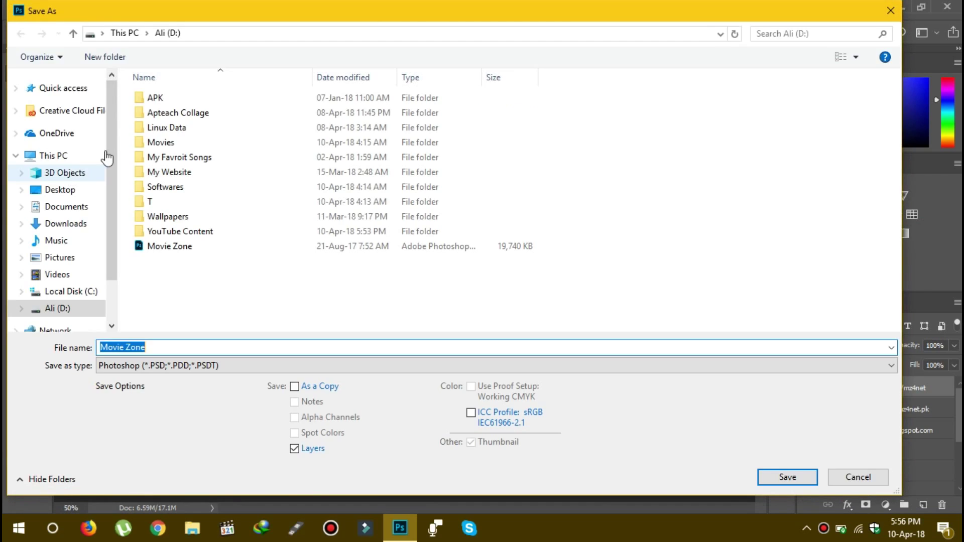
click(172, 366)
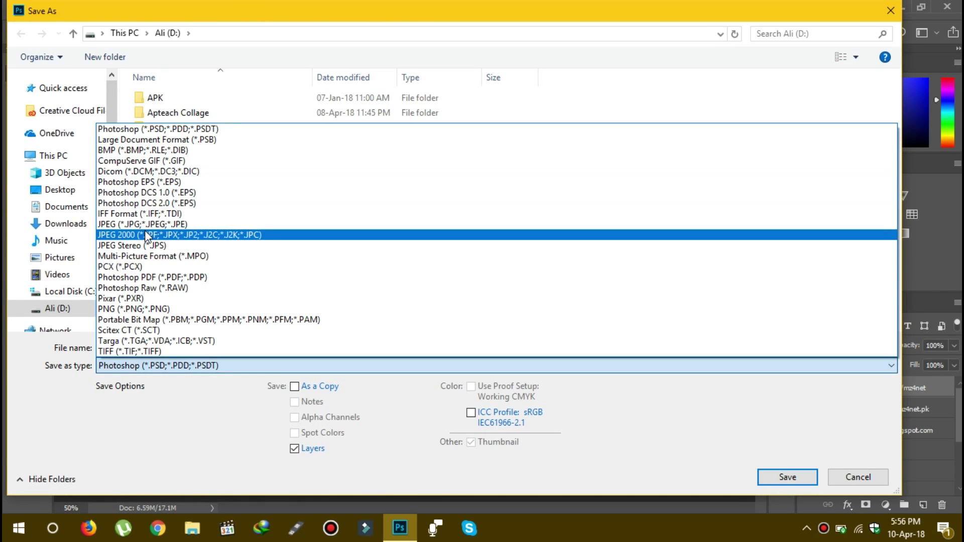
click(145, 231)
click(788, 477)
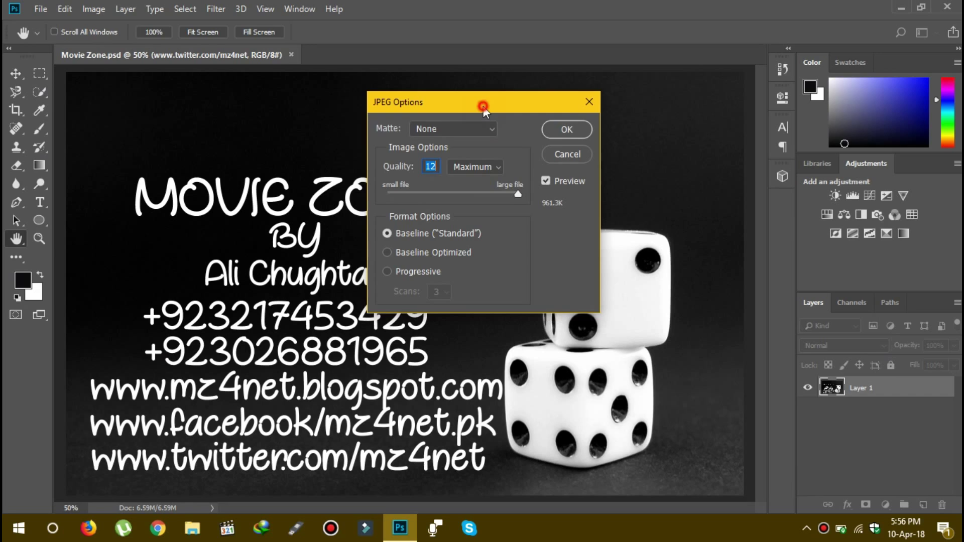
drag(483, 107, 586, 106)
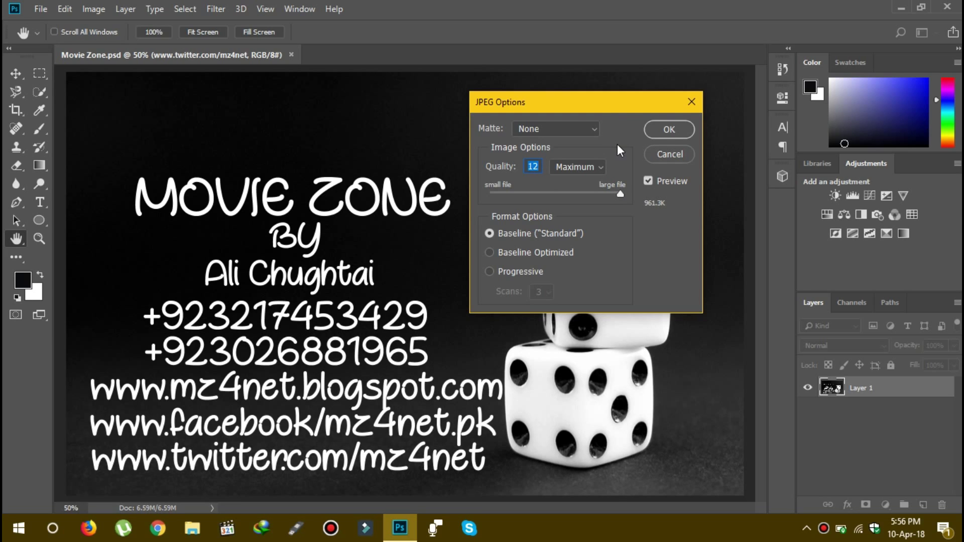
click(669, 130)
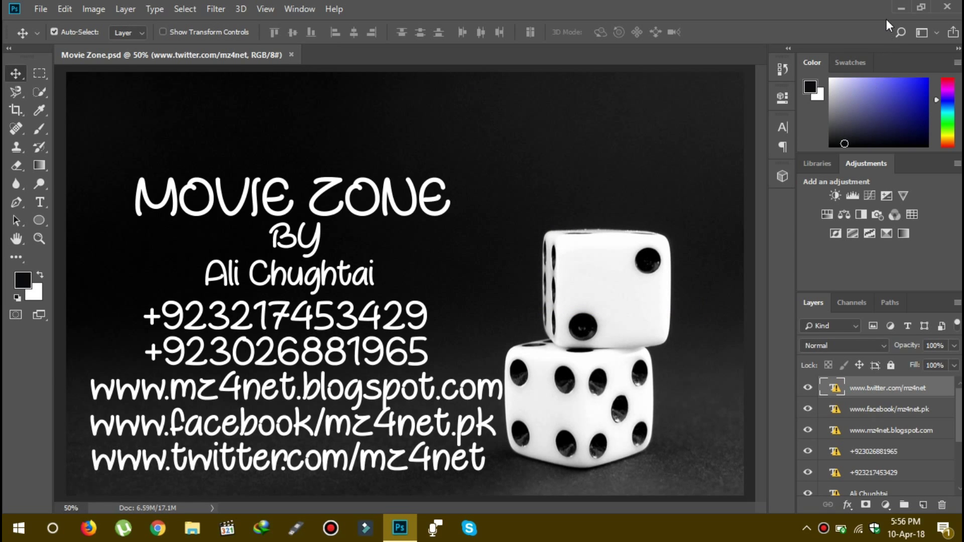
Minimize Photoshop and open the saved Movie Zone JPEG from drive D to preview it.
click(900, 7)
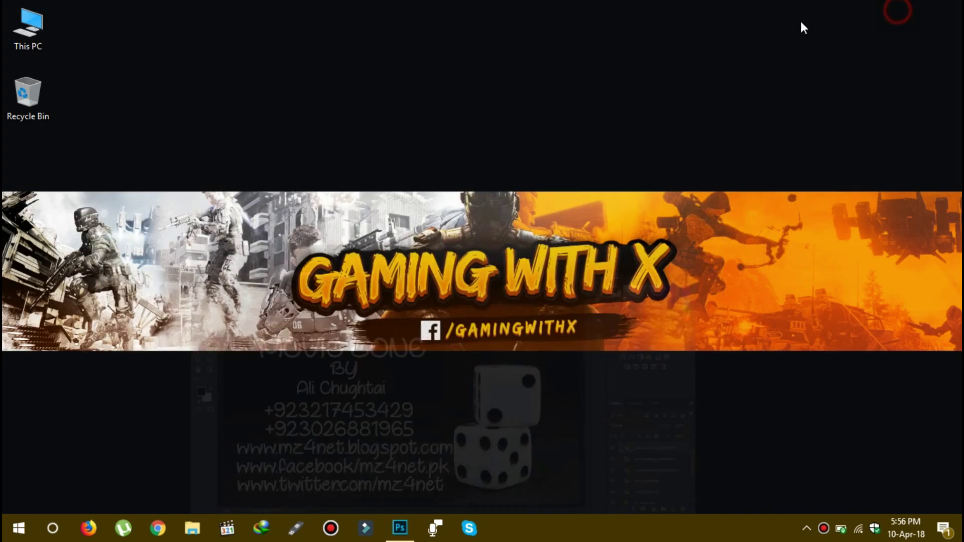
double_click(7, 36)
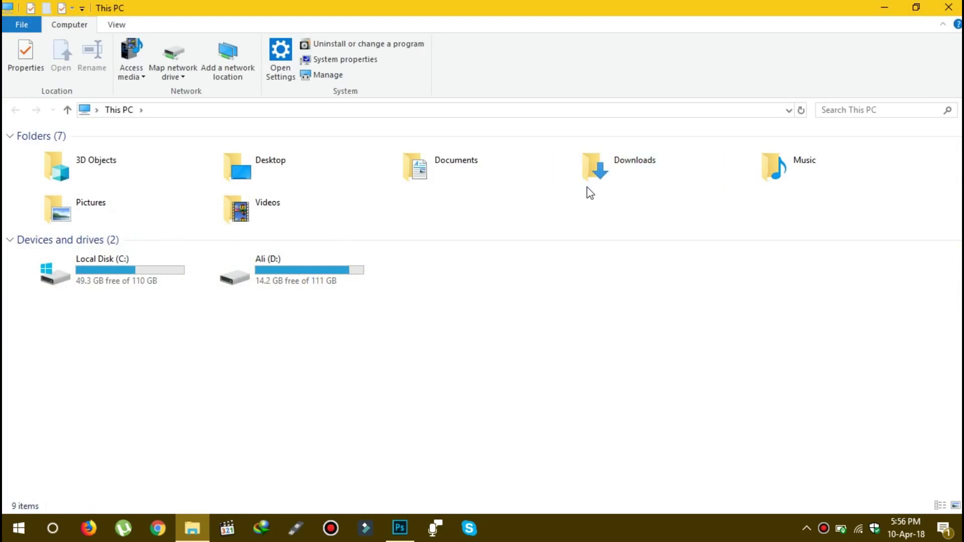
click(343, 282)
double_click(343, 282)
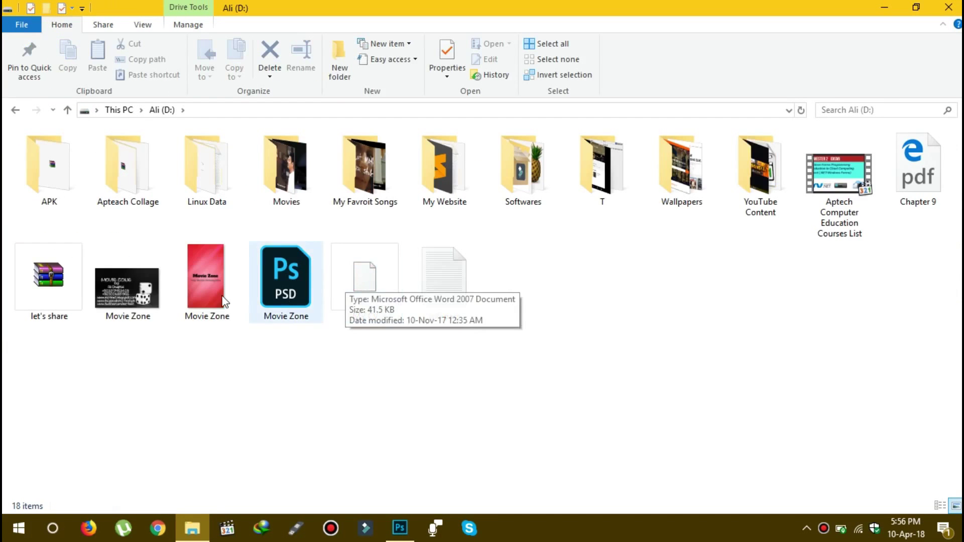
click(141, 298)
double_click(141, 297)
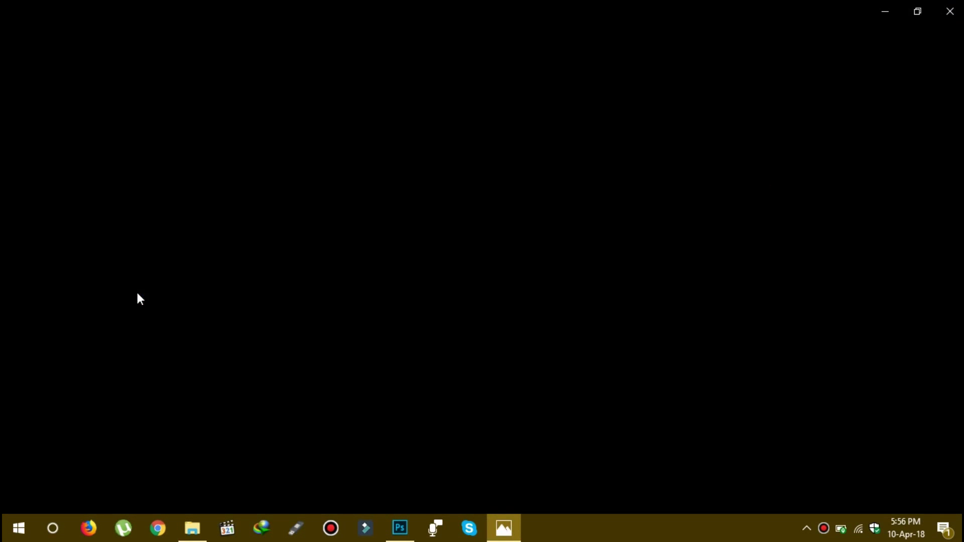
scroll(448, 288, down, 1)
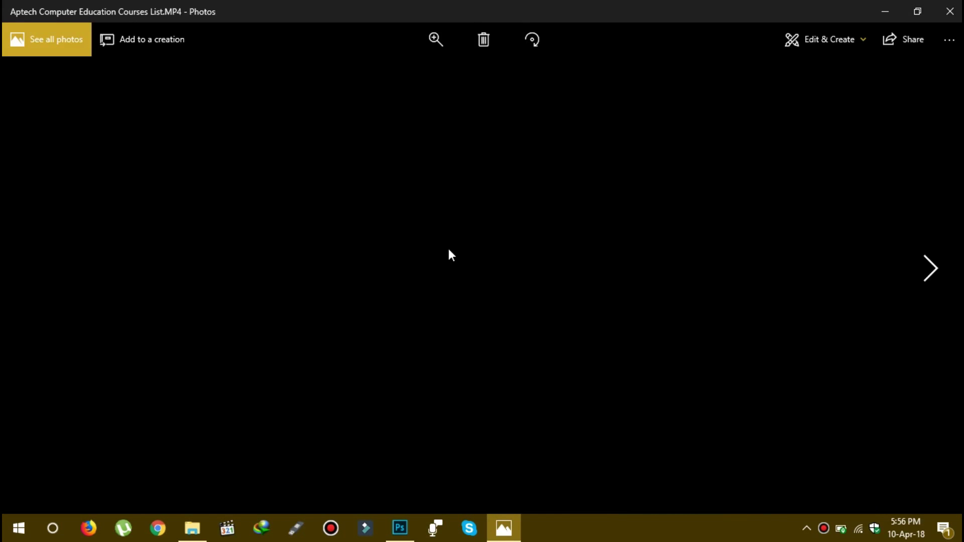
double_click(286, 277)
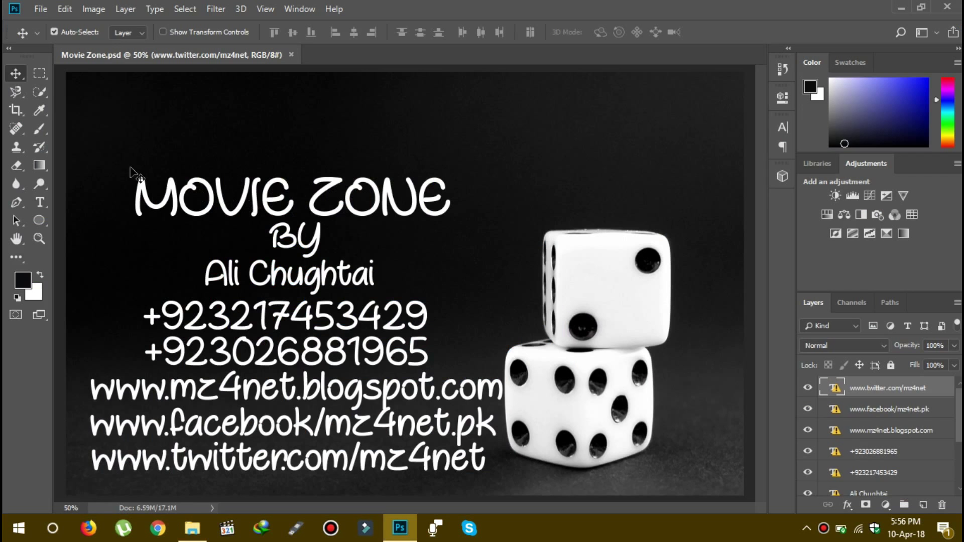